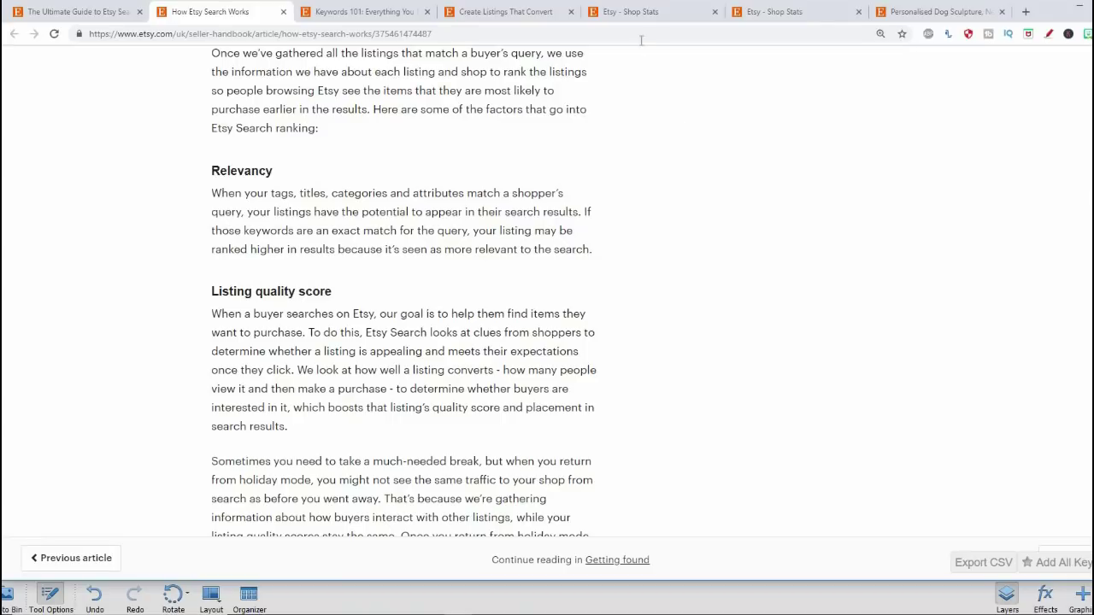
- Review the shop's most visited listings for the last 12 months and the search terms in the dog sculpture listing's stats
left_click(650, 13)
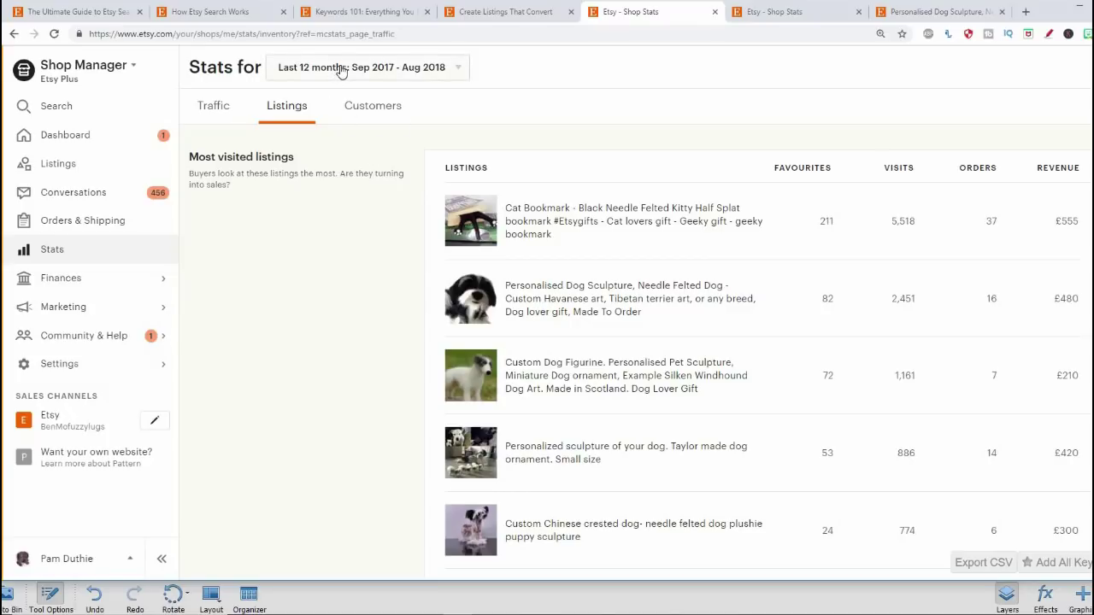
left_click(287, 113)
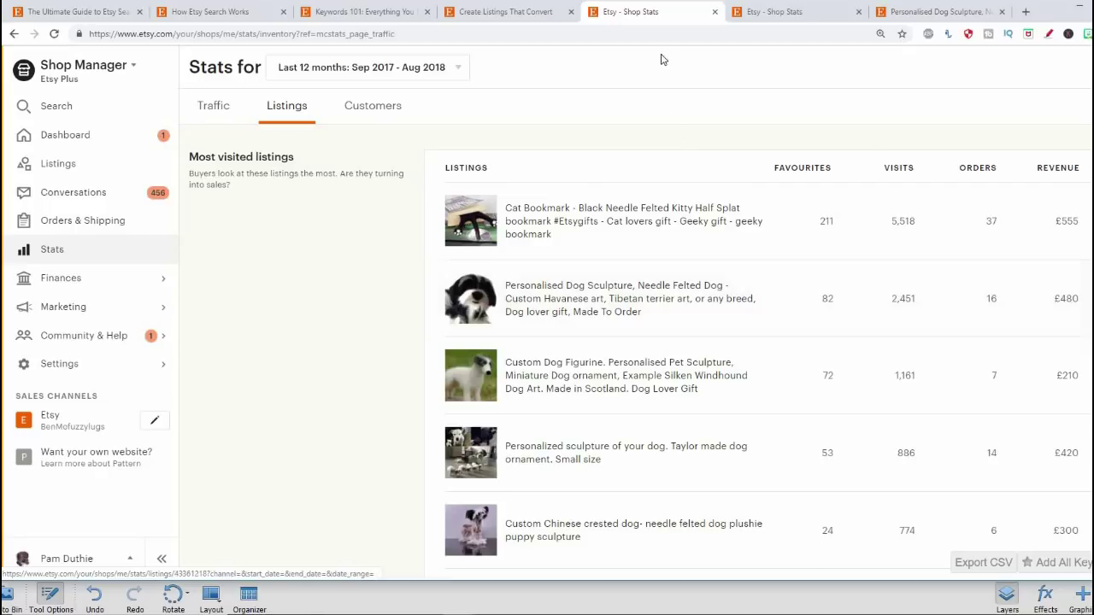
left_click(794, 13)
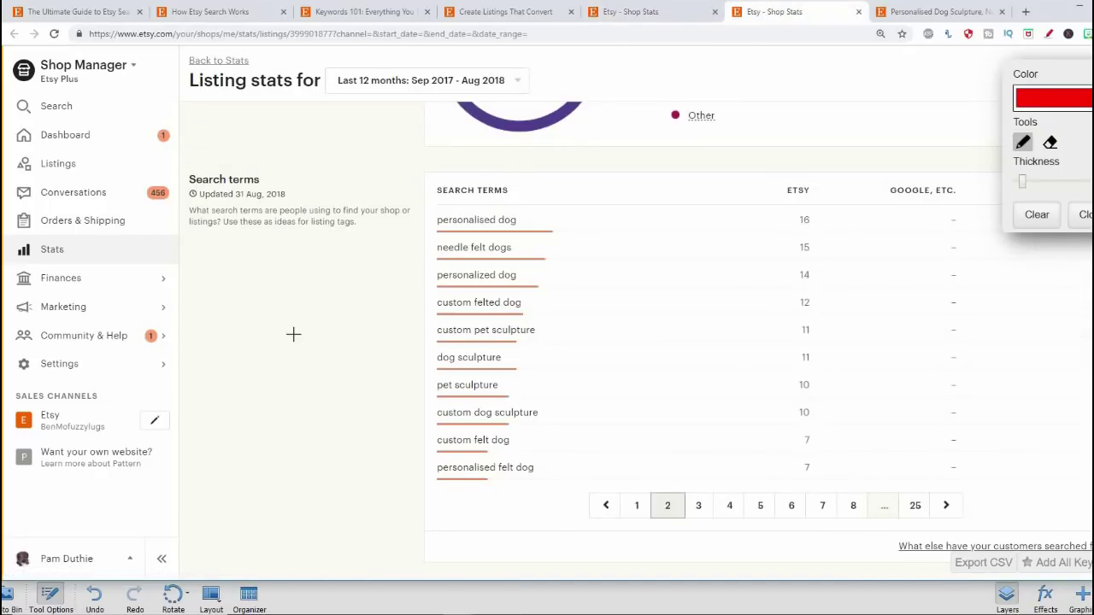
scroll(294, 335, "up", 10)
scroll(293, 334, "down", 10)
scroll(254, 244, "up", 1)
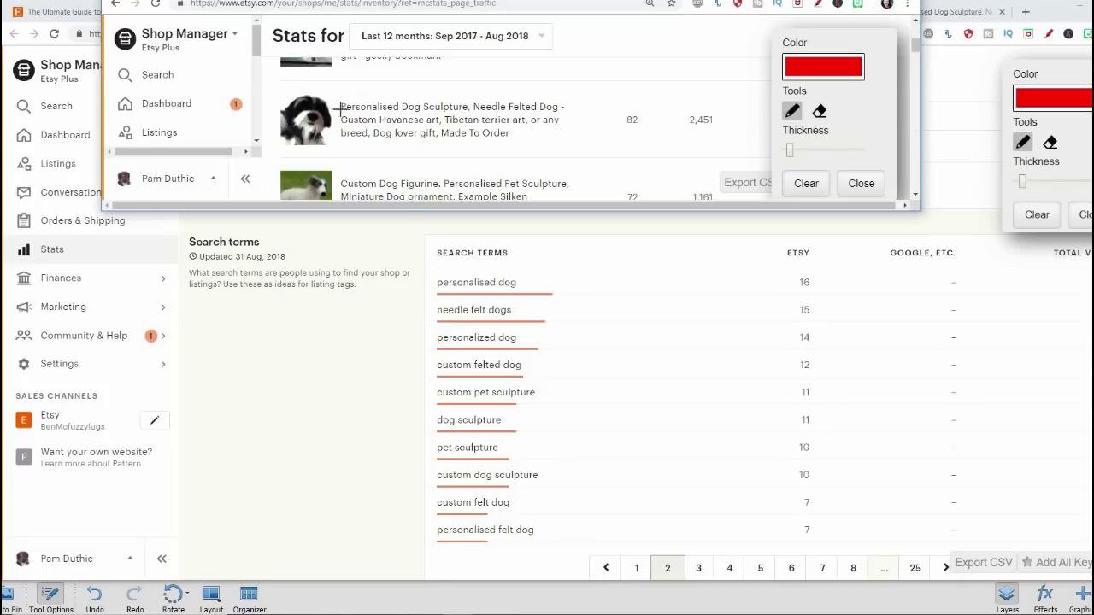
- Underline the keyword phrases in the Personalised Dog Sculpture listing title in red, and clear the markings
left_click_drag(336, 105, 566, 108)
left_click_drag(342, 127, 513, 128)
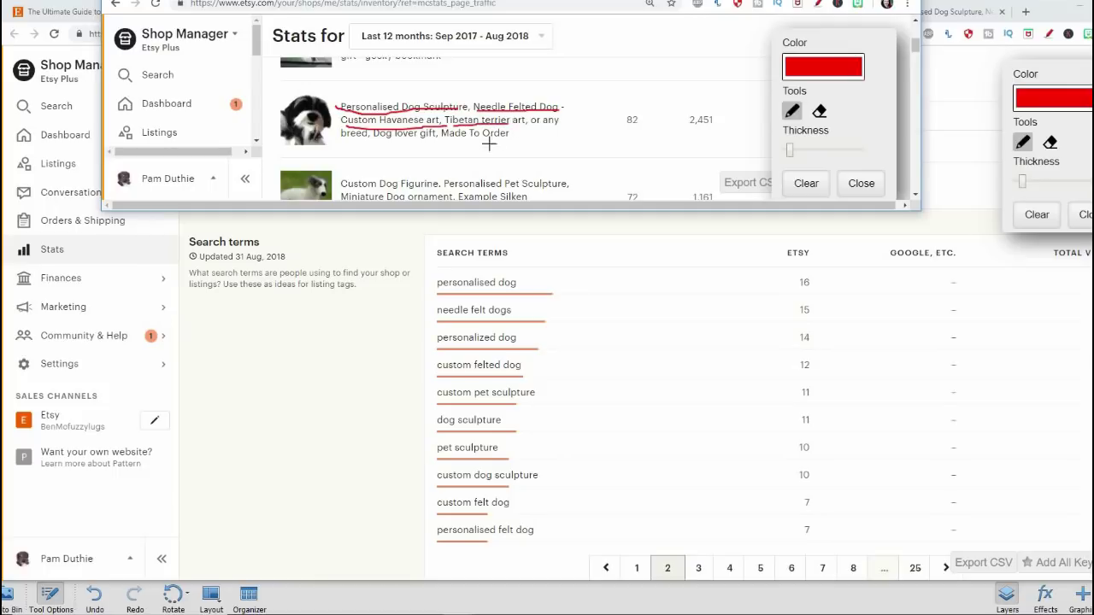
left_click_drag(381, 142, 509, 142)
left_click(804, 187)
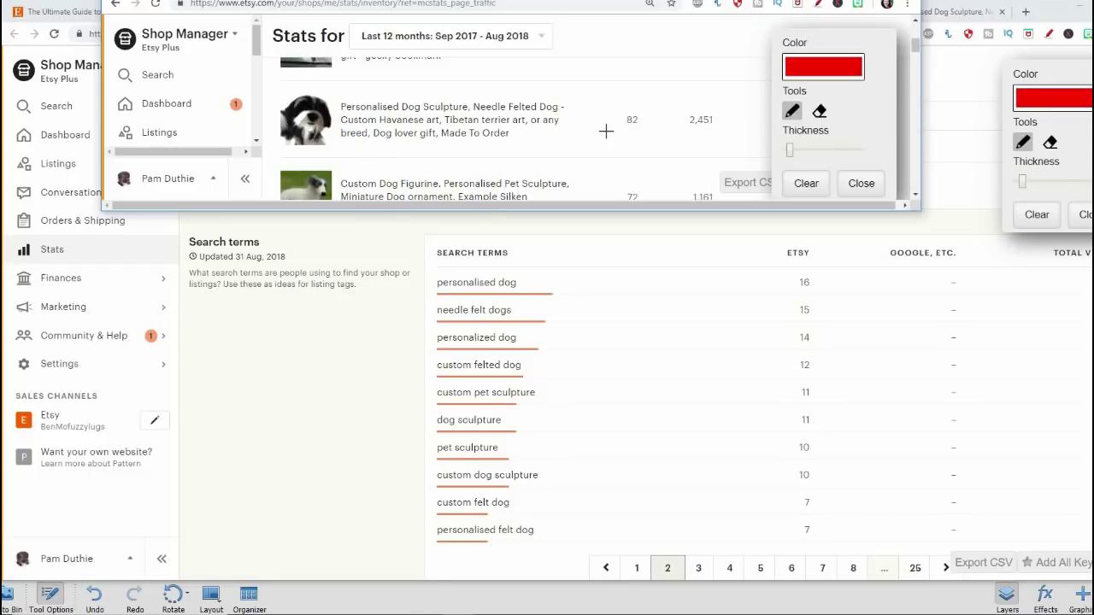
- Close the drawing tools on the listing stats page and show page 1 of the search terms
left_click(312, 369)
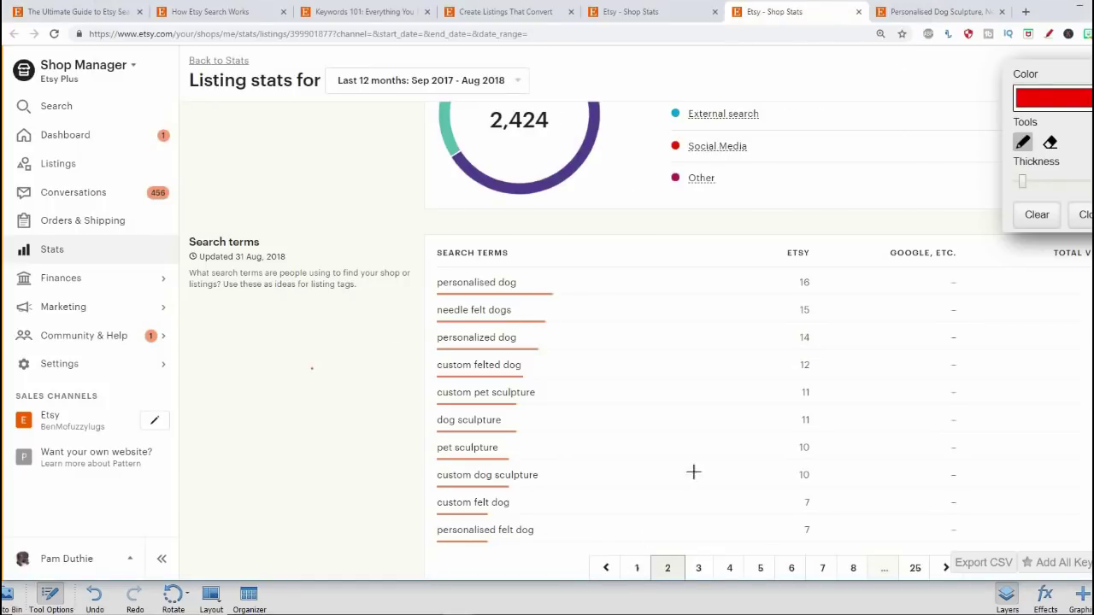
left_click(1084, 218)
left_click(638, 570)
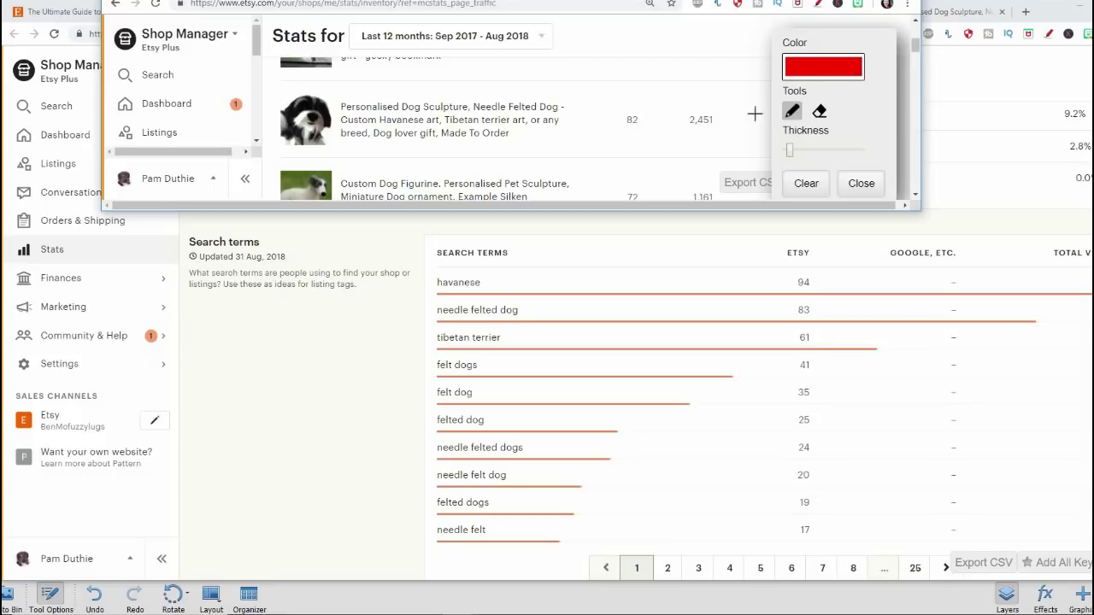
- Set the pen colour to bright green and underline "Havanese", "Needle Felted Dog" and "Tibetan terrier" in the listing title
left_click(812, 69)
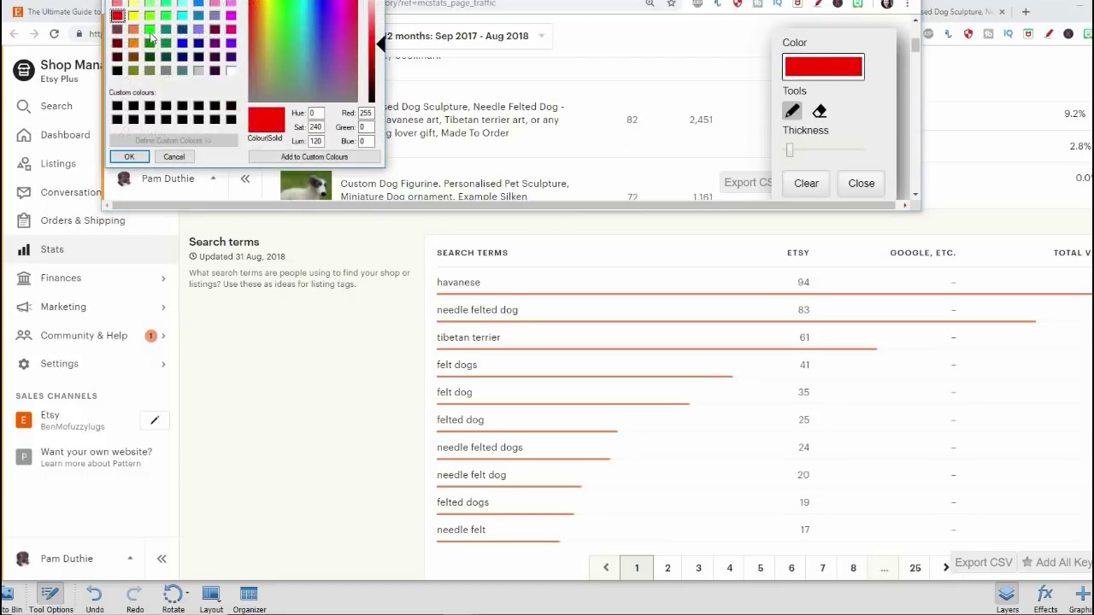
left_click(149, 16)
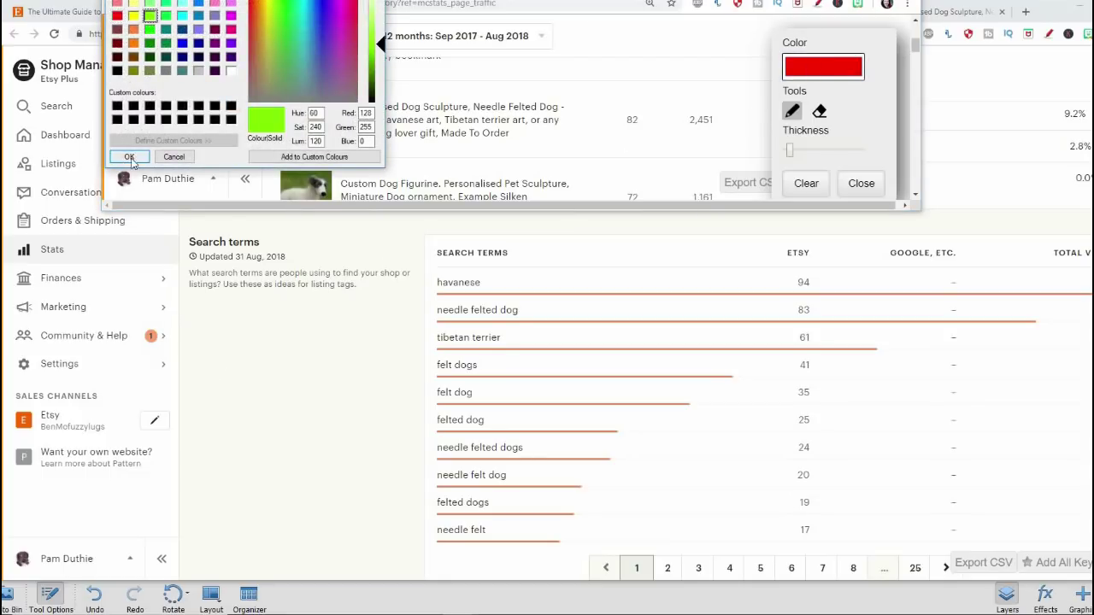
left_click(129, 156)
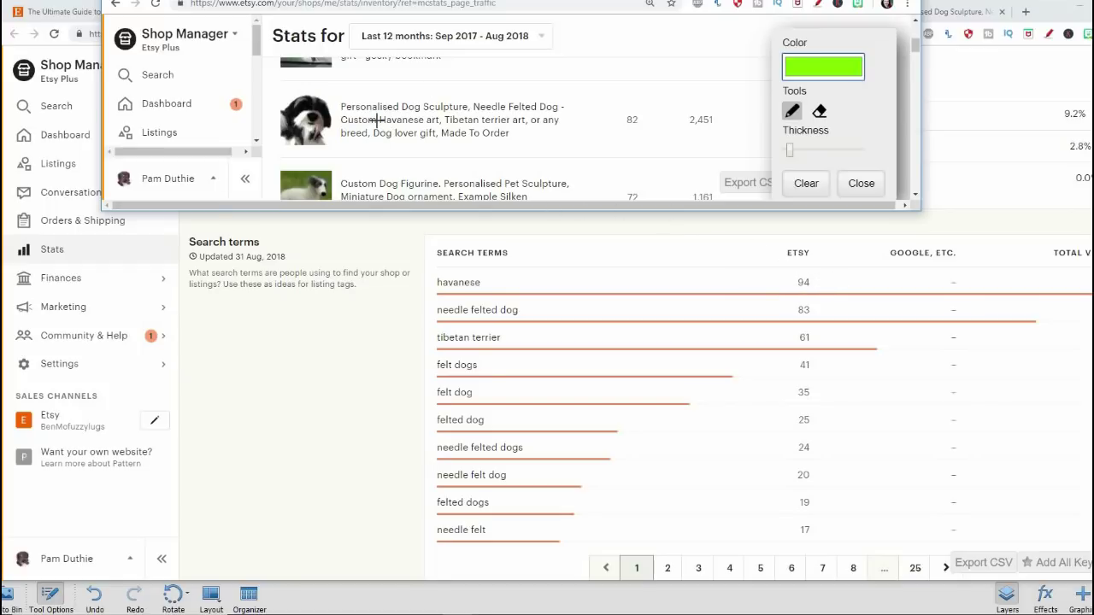
left_click_drag(381, 126, 433, 129)
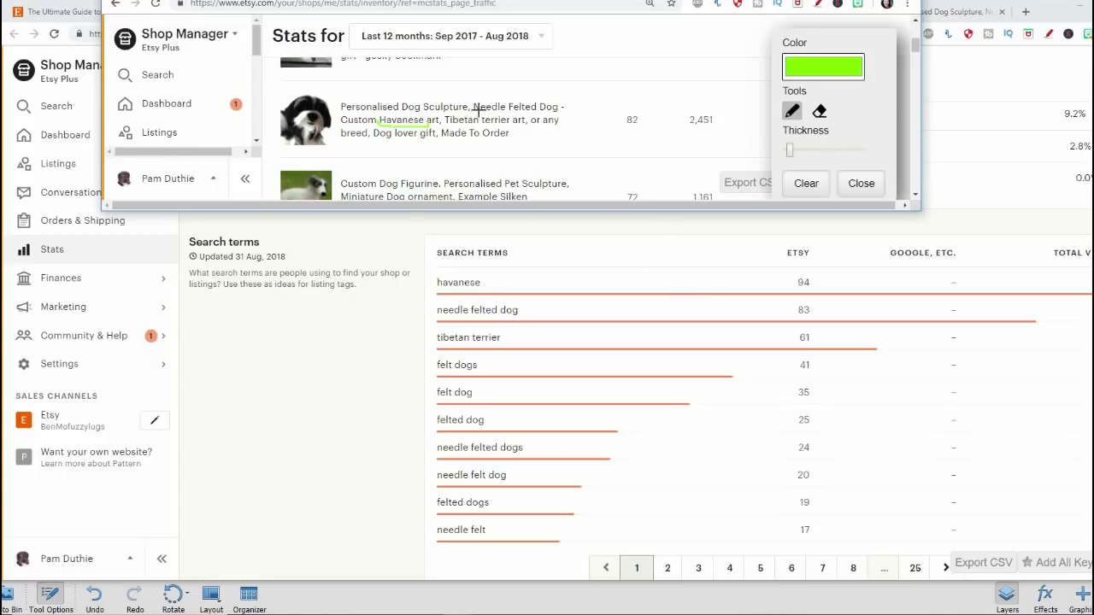
mouse_move(474, 109)
left_mouse_down()
mouse_move(547, 113)
mouse_move(561, 102)
left_mouse_up()
left_click_drag(446, 125, 511, 125)
- Show page 2 of the search terms and cross out "Tibetan terrier art, or any breed, Dog lover gift, Made To Order" in red
left_click(668, 567)
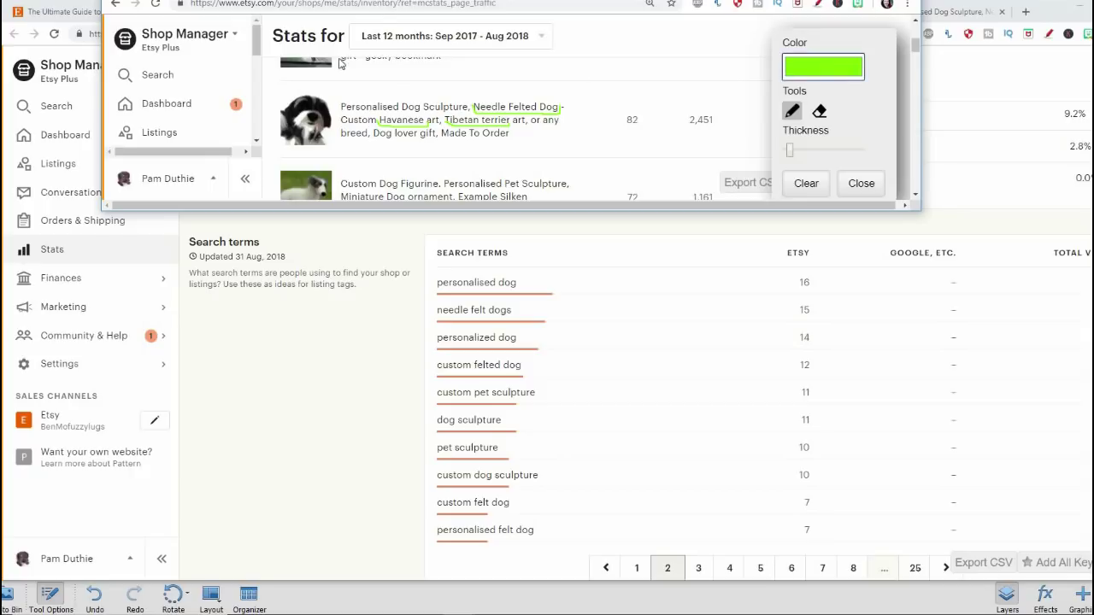
left_click(823, 66)
left_click(117, 16)
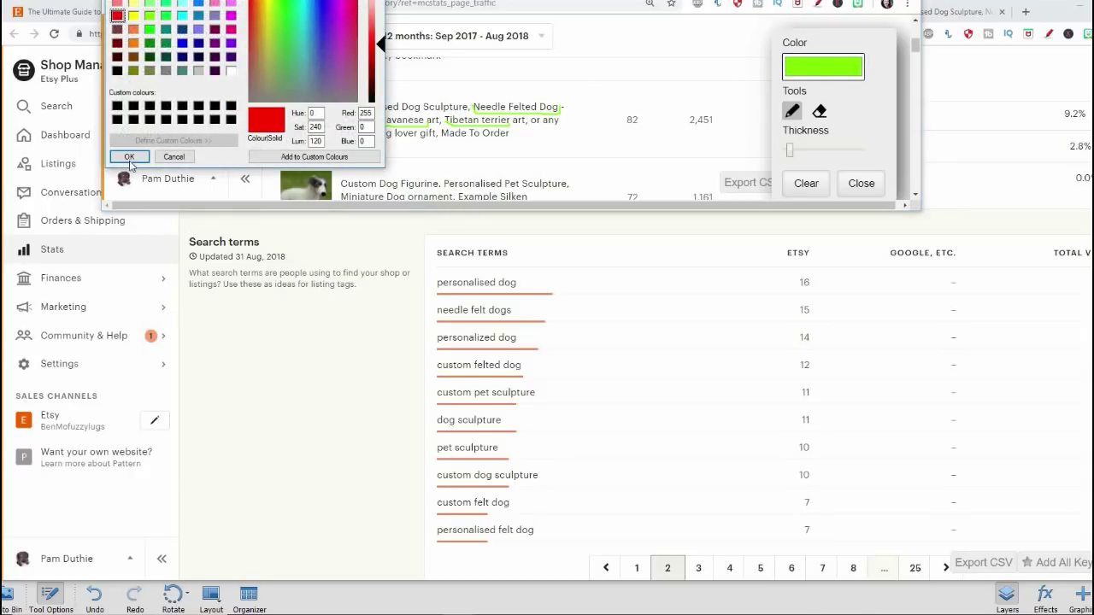
left_click(130, 157)
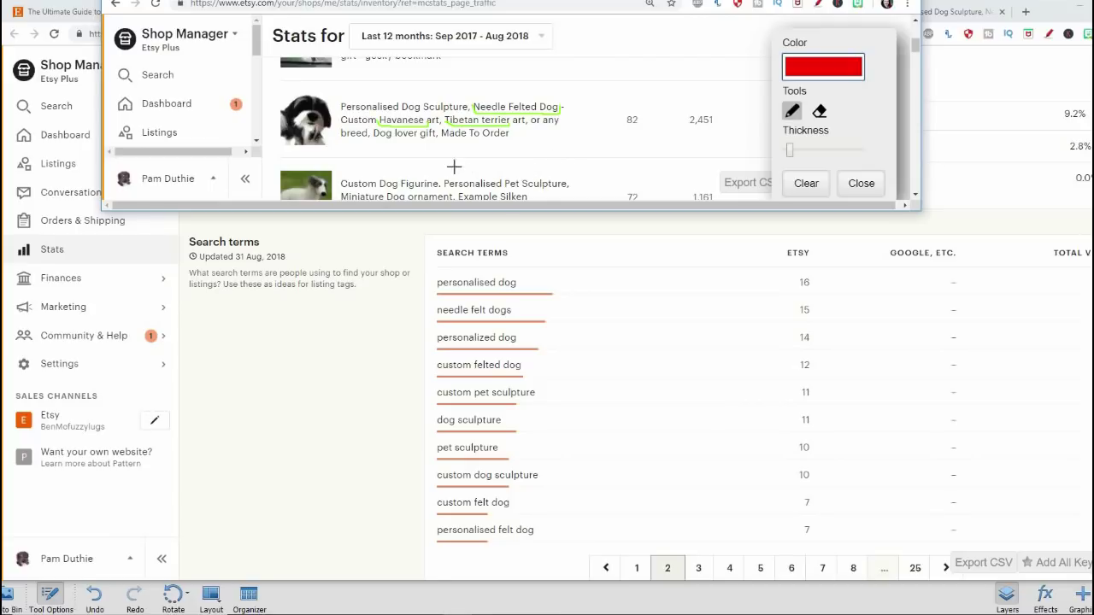
left_click_drag(441, 135, 510, 134)
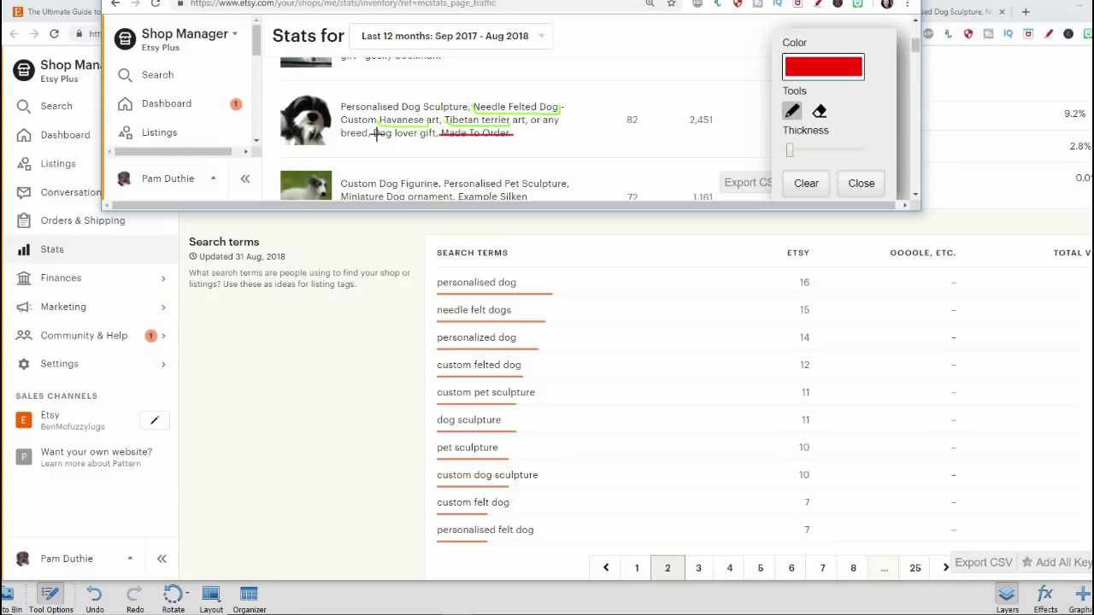
left_click_drag(373, 134, 431, 135)
left_click_drag(532, 122, 561, 119)
left_click_drag(342, 134, 368, 134)
left_click_drag(445, 124, 511, 121)
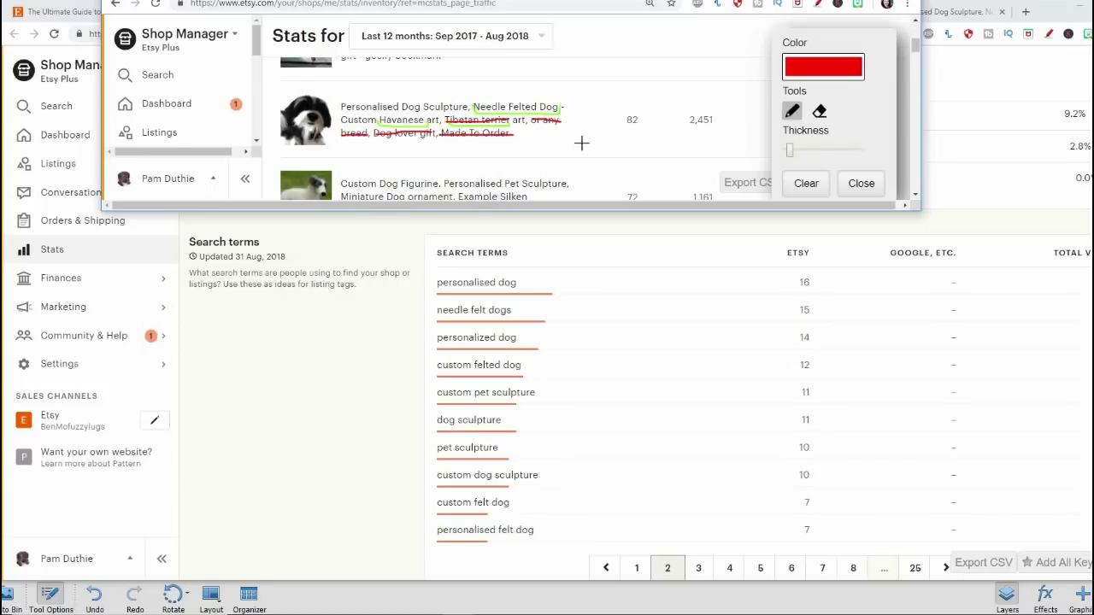
left_click_drag(525, 120, 514, 121)
- Cross out "Personalised Dog Sculpture" and draw red arrows moving "Sculpture" after "Needle Felted Dog" and "Custom" before it
left_click_drag(339, 107, 398, 107)
left_click_drag(404, 107, 470, 107)
mouse_move(442, 104)
left_mouse_down()
mouse_move(453, 94)
mouse_move(574, 100)
left_mouse_up()
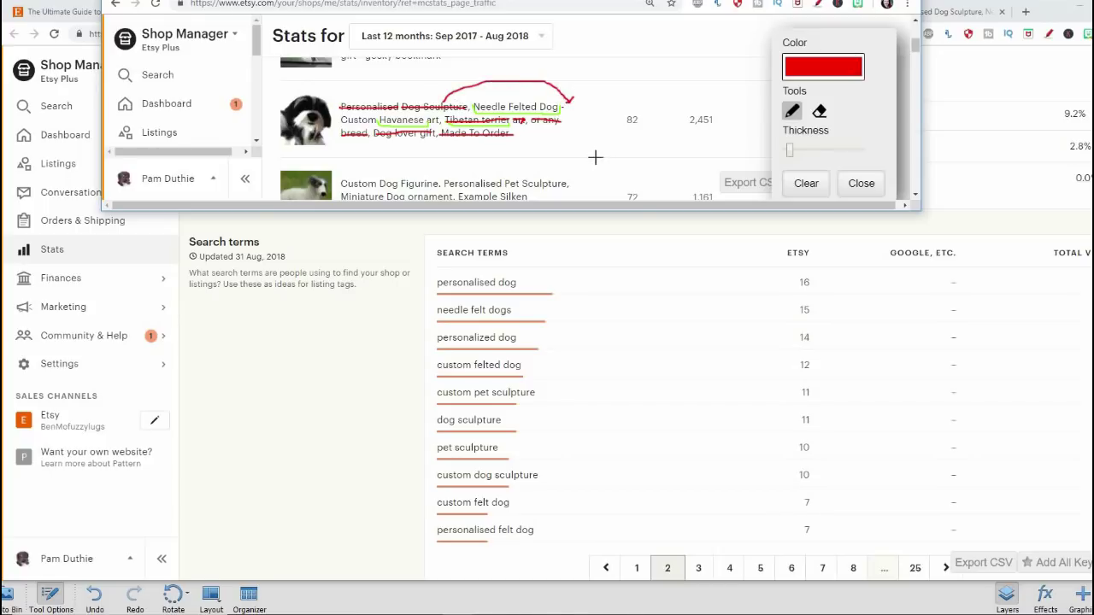
mouse_move(372, 121)
left_mouse_down()
mouse_move(408, 82)
mouse_move(472, 95)
left_mouse_up()
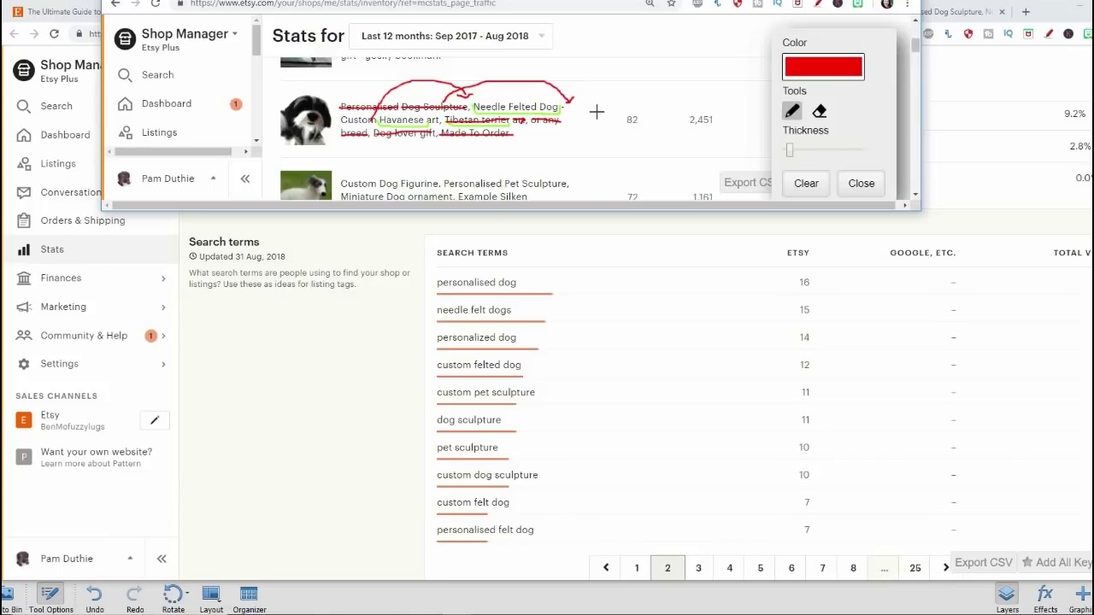
- Cross out "art" after "Havanese" and erase the red line through "Sculpture" in the listing title
left_click_drag(426, 119, 431, 121)
left_click(820, 111)
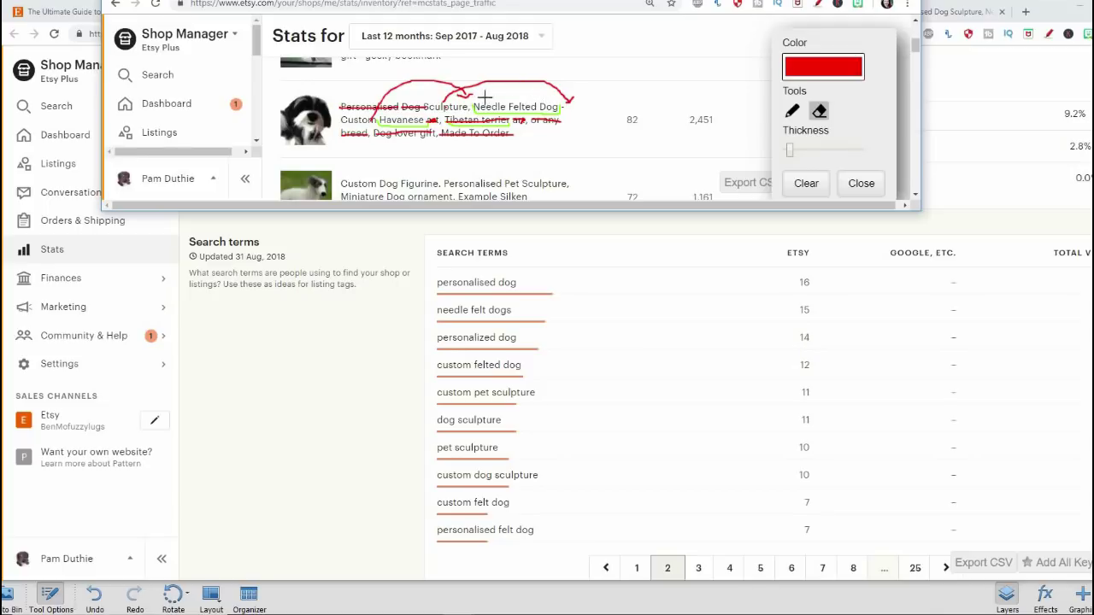
left_click(793, 113)
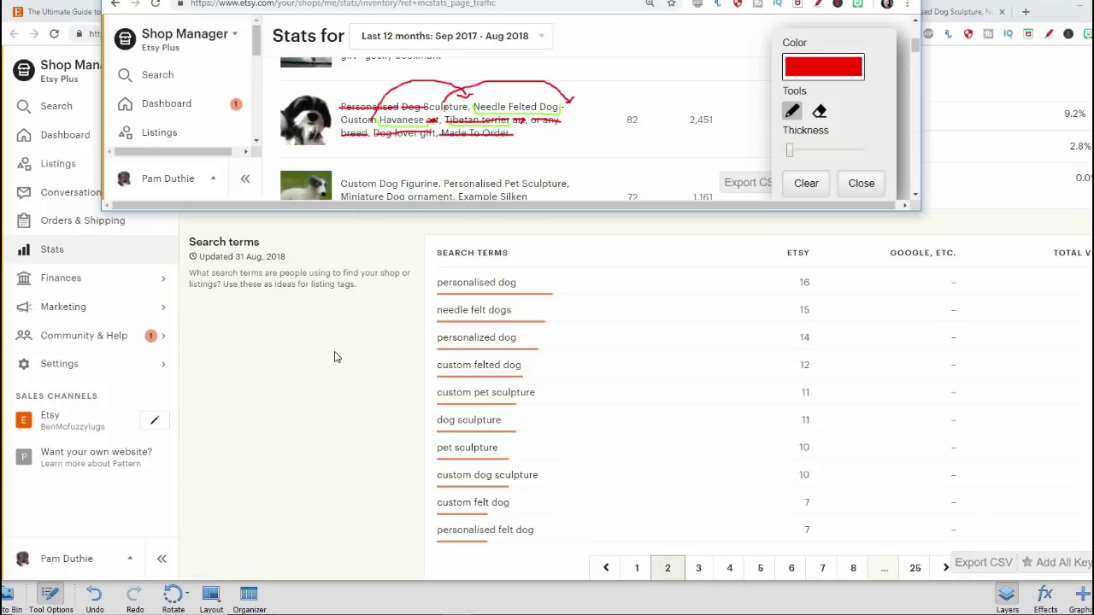
- Replace the dog sculpture listing's title with "Custom Needle Felted Dog. Example Havanese Sculpture" in the listing editor
key("Escape")
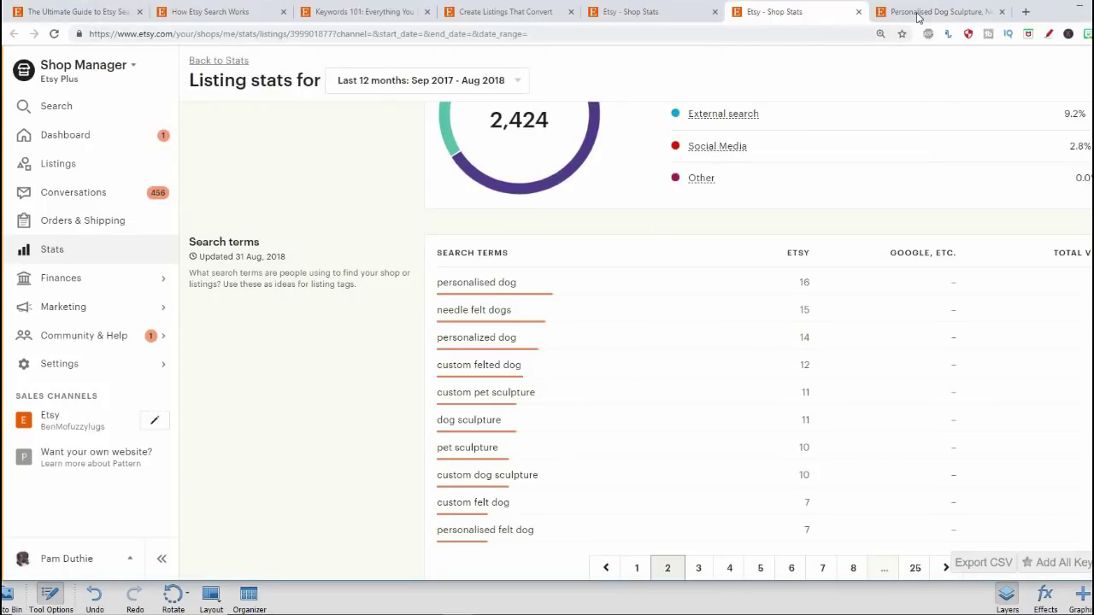
key("ctrl+Tab")
left_click(447, 146)
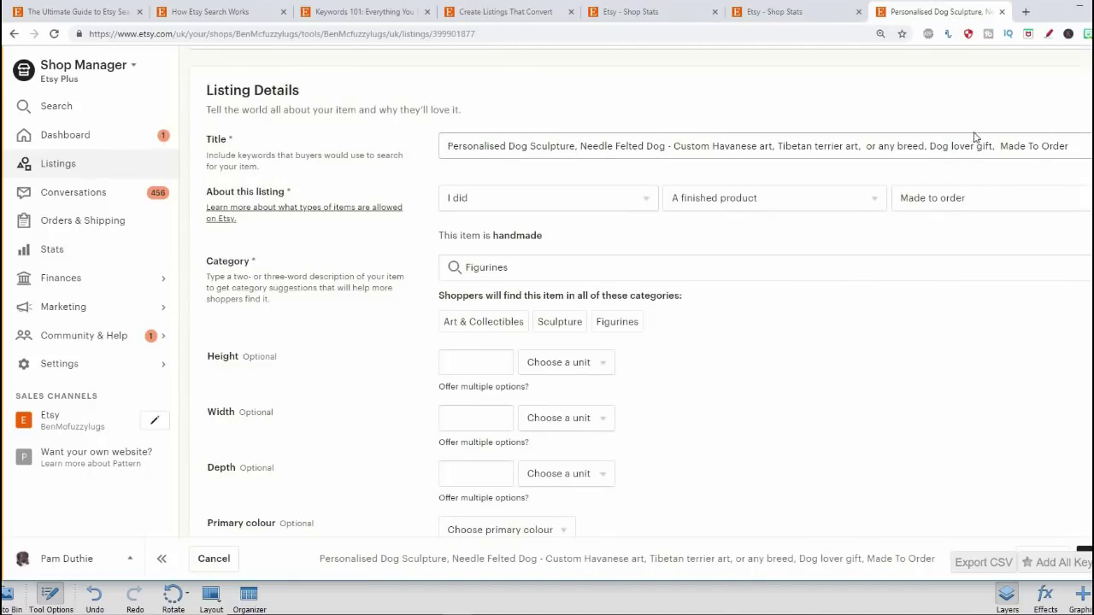
left_click(929, 147, "shift")
key("shift+End")
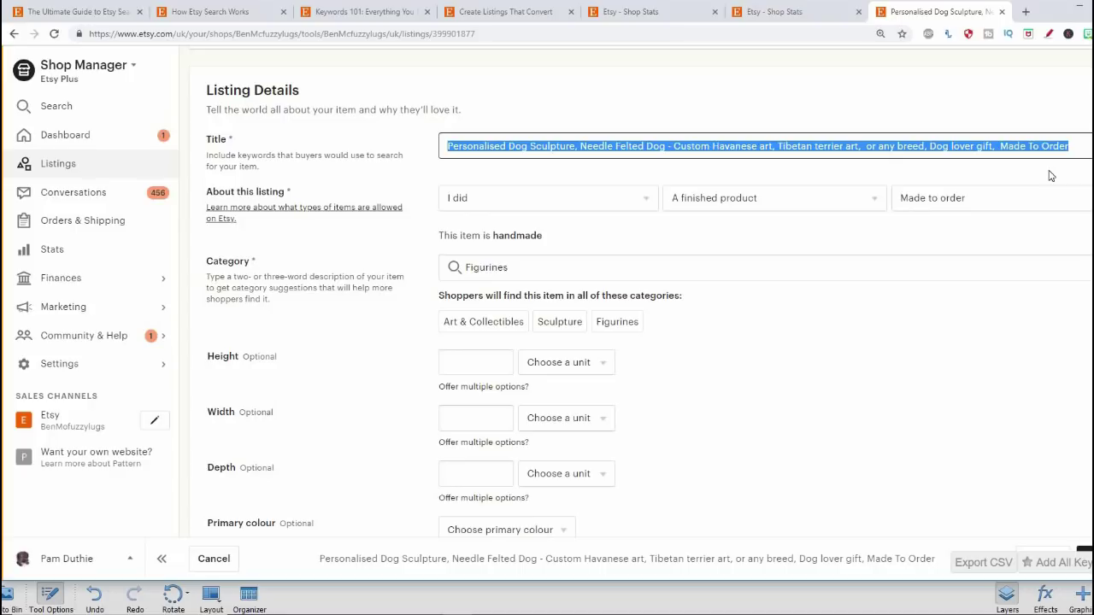
type("Custo")
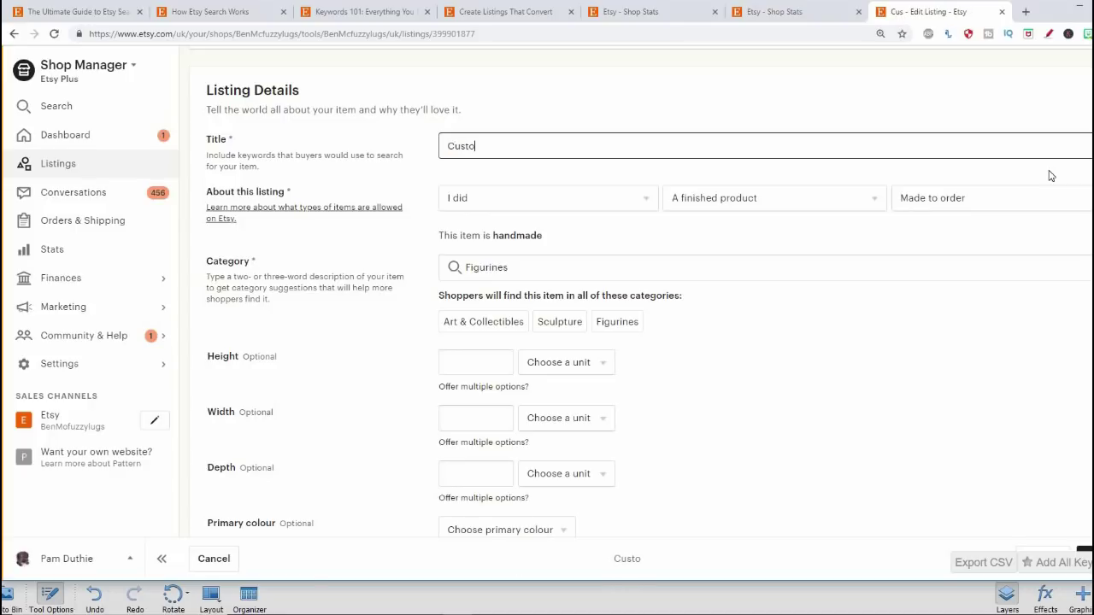
type("m Needle ")
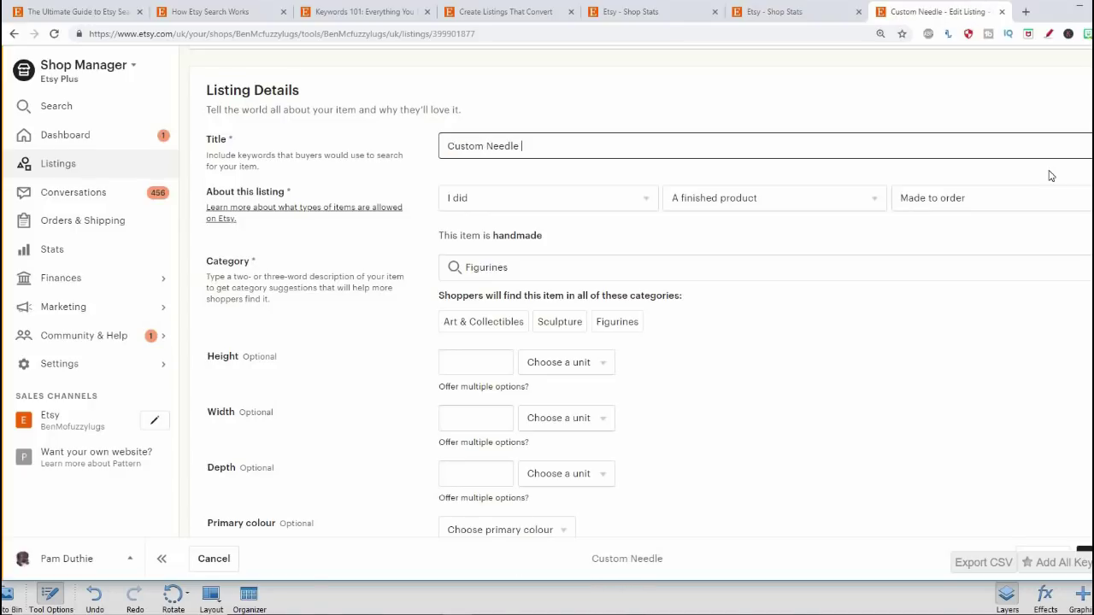
type("Felted Do")
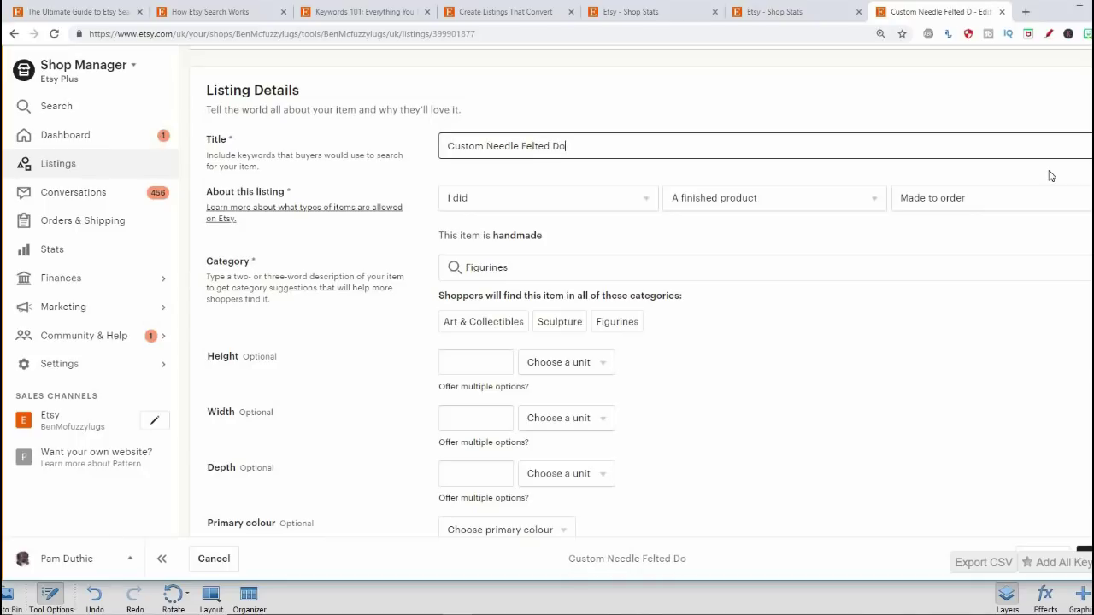
type("g. Example H")
type("a")
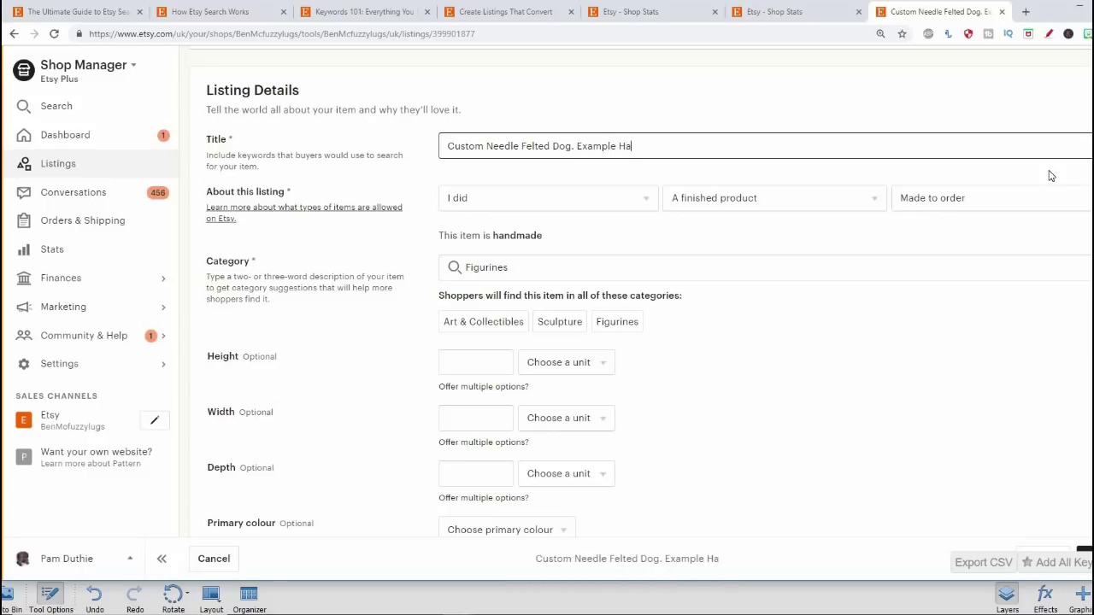
type("vanese ")
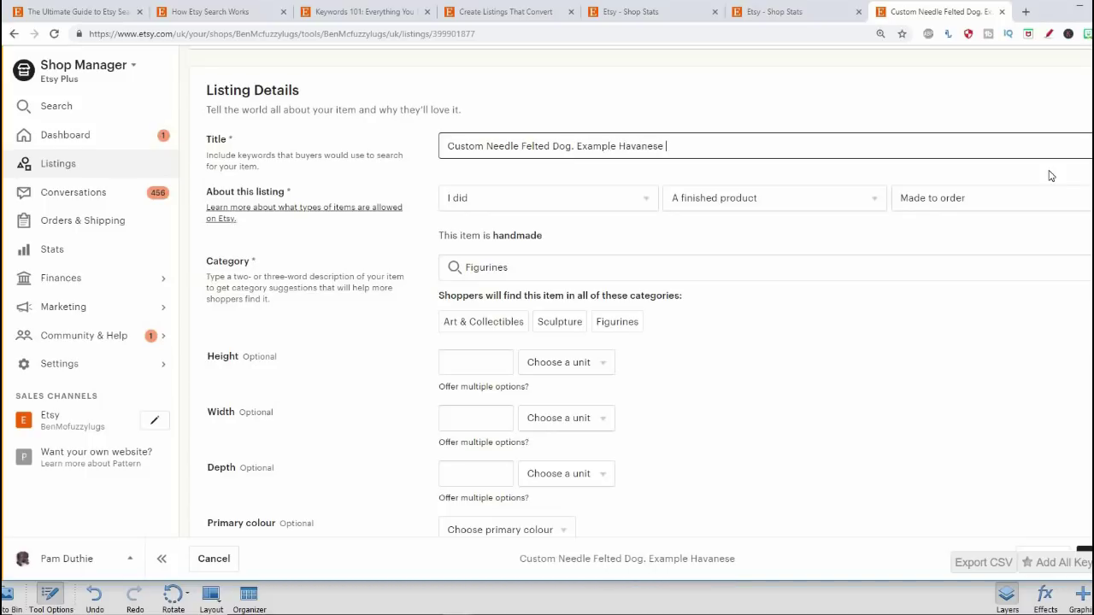
type("Sculpture")
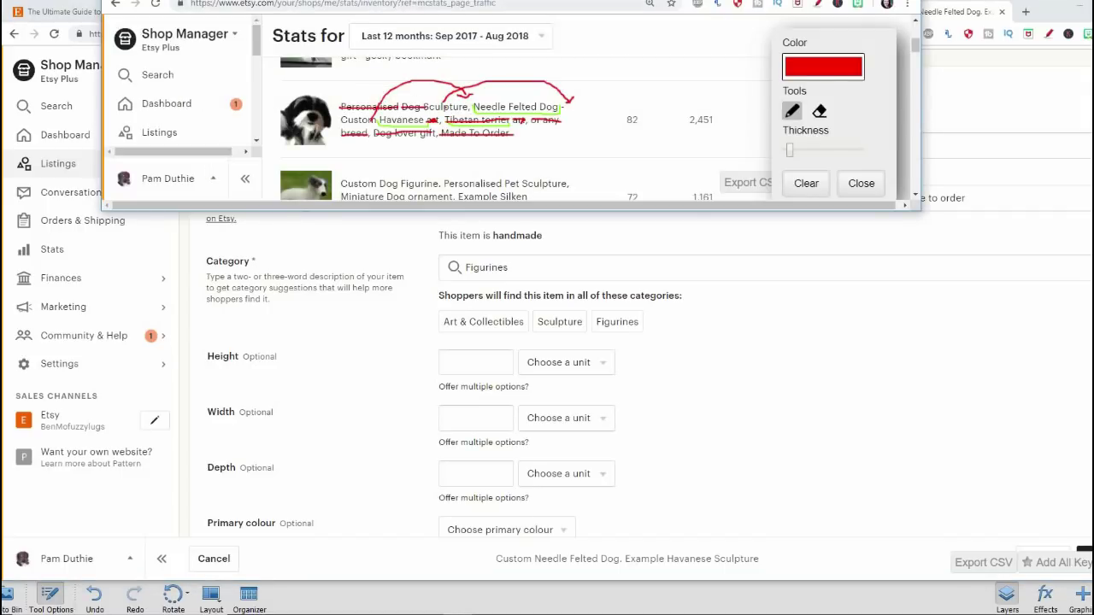
- Move the annotated stats window below the listing's Title field and clear all its pen markings
left_click_drag(410, 0, 492, 235)
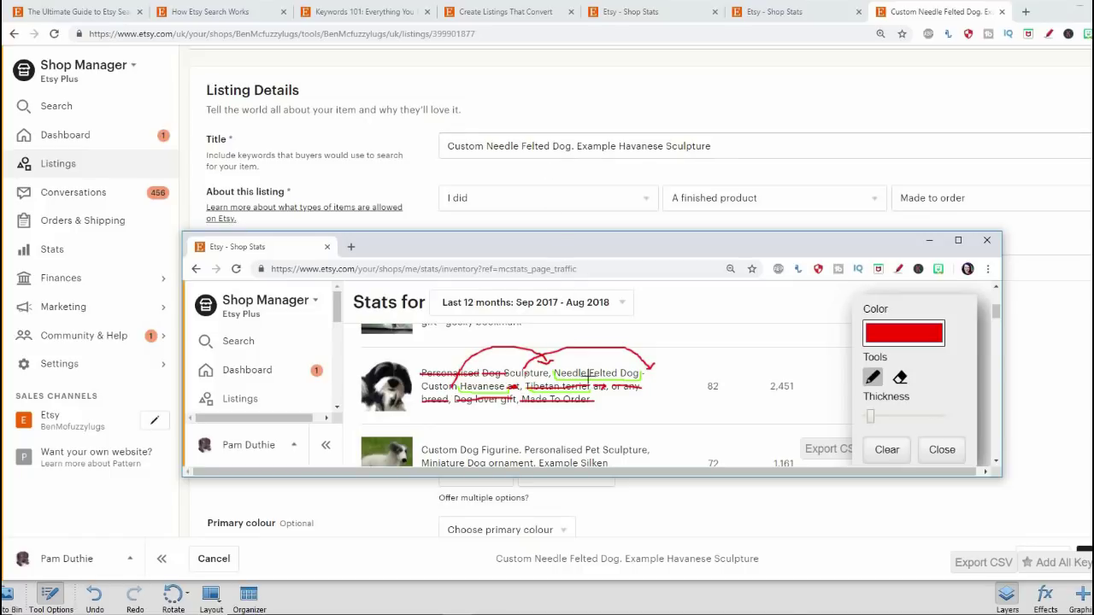
left_click(889, 454)
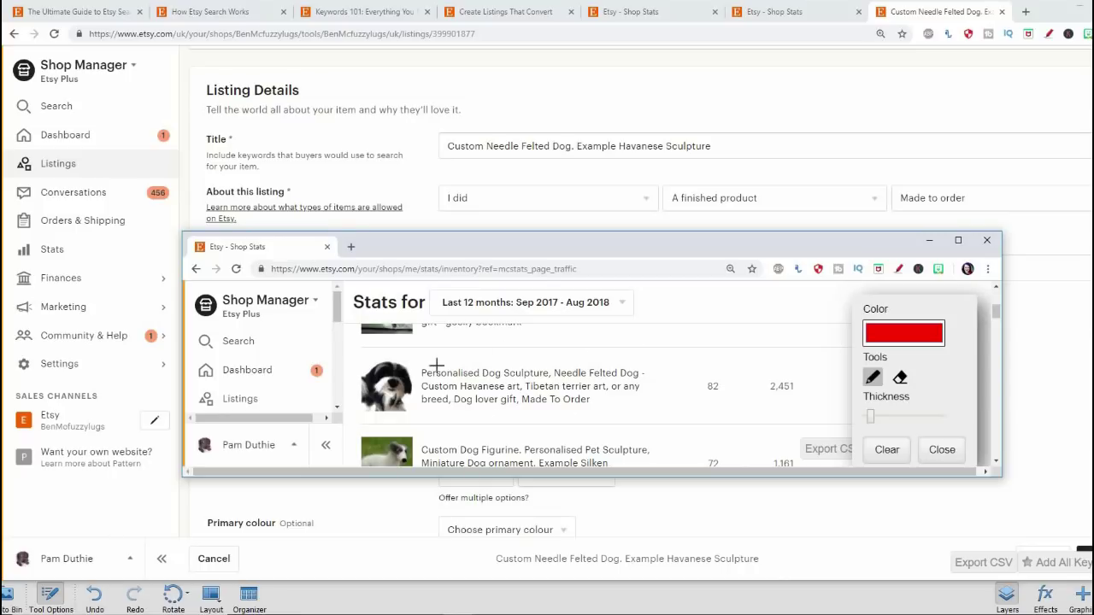